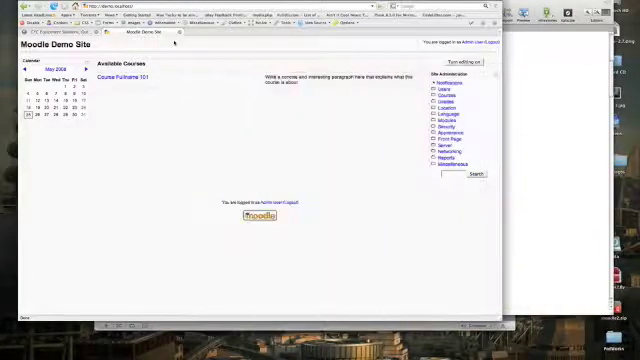
Step: Nudge the Firefox window right and open the Web Developer toolbar's CSS dropdown
{"action": "left_click_drag", "start_coordinate": [186, 3], "coordinate": [208, 5]}
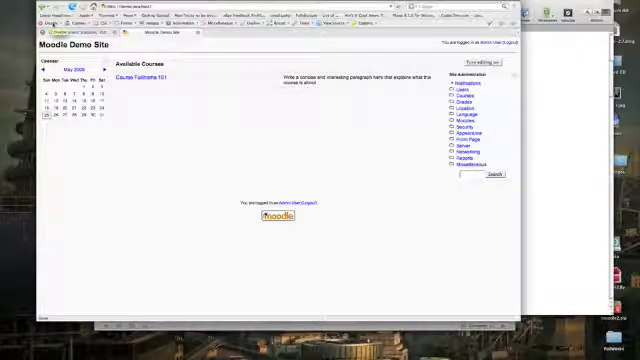
{"action": "left_click", "coordinate": [103, 22]}
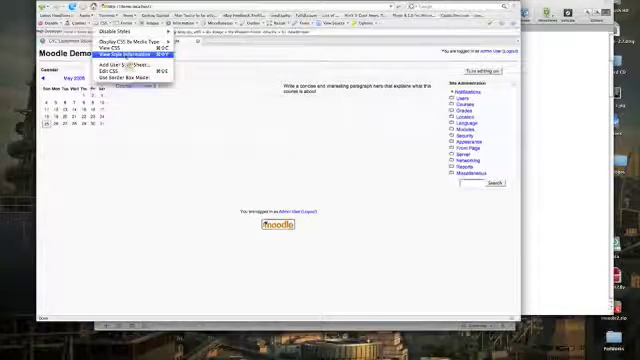
Step: Turn on View Style Information and inspect the calendar header and Available Courses block rules
{"action": "left_click", "coordinate": [128, 54]}
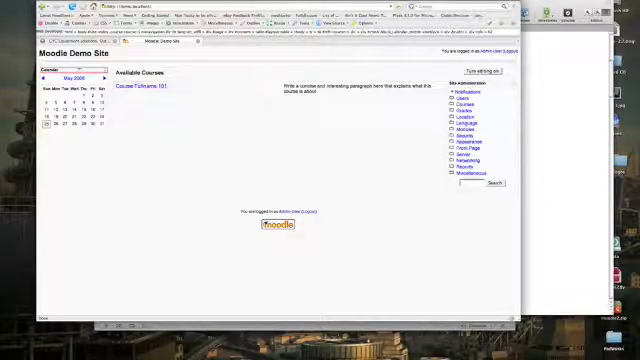
{"action": "left_click", "coordinate": [50, 70]}
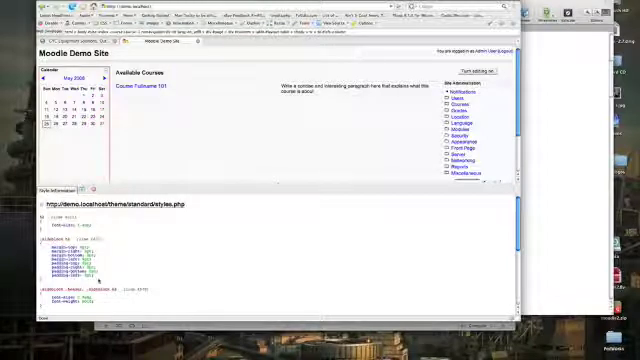
{"action": "scroll", "coordinate": [98, 281], "scroll_direction": "down", "scroll_amount": 5}
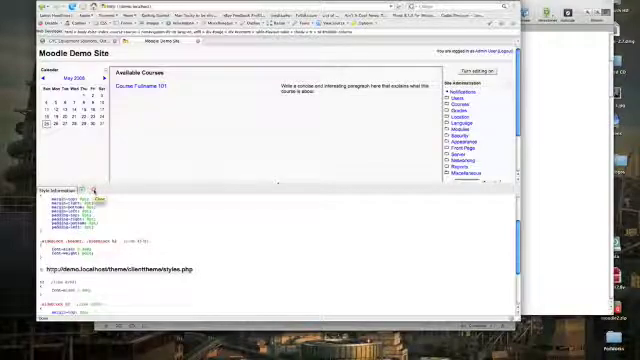
{"action": "left_click", "coordinate": [93, 190]}
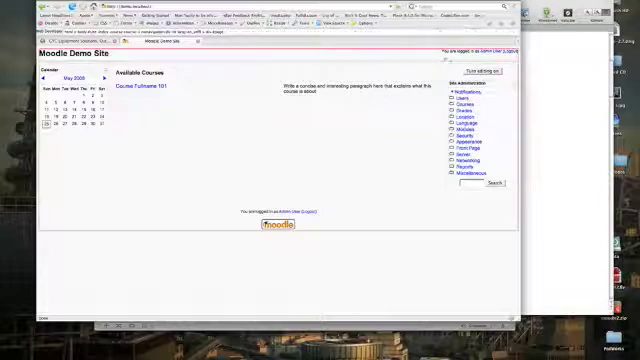
{"action": "left_click", "coordinate": [278, 50]}
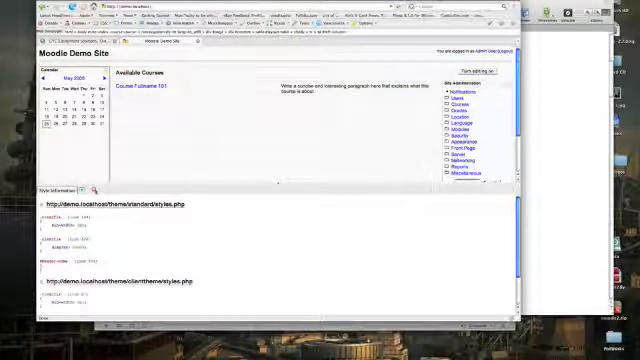
{"action": "left_click", "coordinate": [93, 190]}
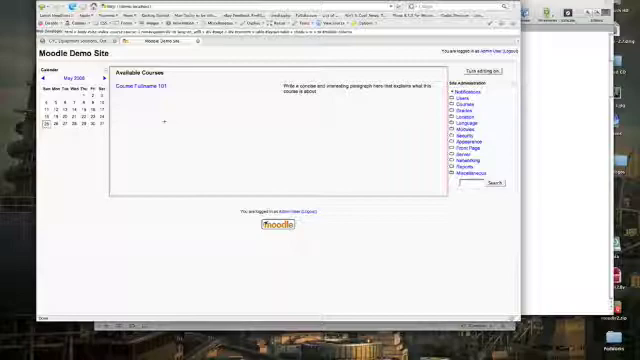
Step: Paste a new Document Root path for the demo.localhost host in MAMP Pro
{"action": "key", "text": "super+Tab"}
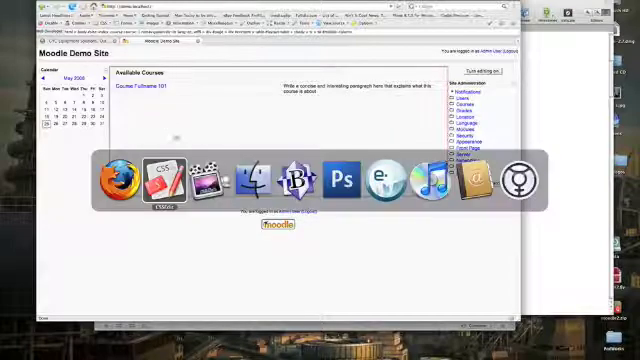
{"action": "key", "text": "super+Tab"}
{"action": "key", "text": "super+Tab"}
{"action": "key", "text": "super+Tab"}
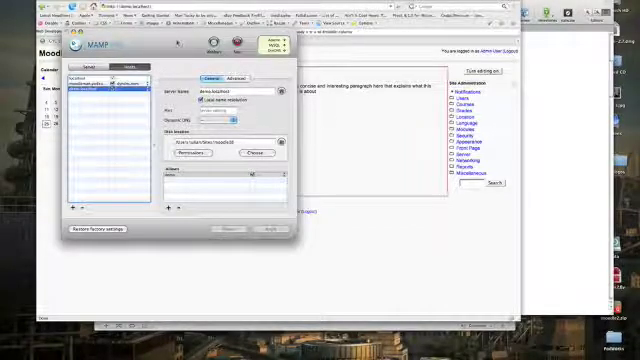
{"action": "left_click_drag", "start_coordinate": [178, 43], "coordinate": [200, 29]}
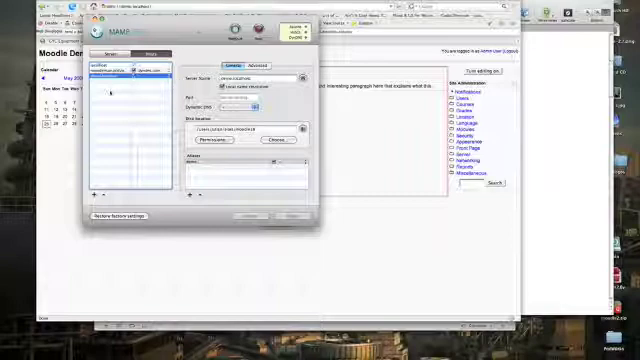
{"action": "left_click", "coordinate": [160, 72]}
{"action": "key", "text": "Tab"}
{"action": "key", "text": "super+v"}
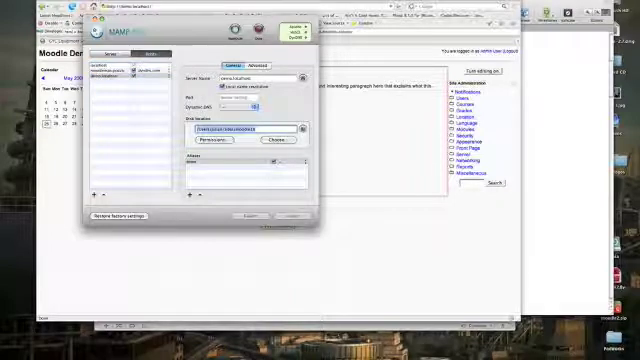
Step: Back in Firefox, reload the Moodle Demo Site
{"action": "key", "text": "super+Tab"}
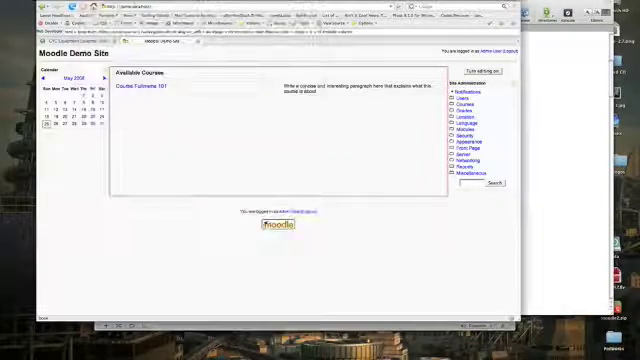
{"action": "key", "text": "super+l"}
{"action": "key", "text": "Return"}
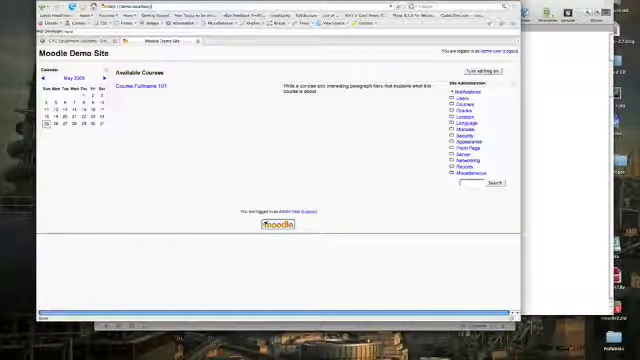
Step: Open the second config.php from BBEdit's Documents drawer to view database and site address settings
{"action": "key", "text": "super+Tab"}
{"action": "key", "text": "super+Tab"}
{"action": "key", "text": "super+Tab"}
{"action": "key", "text": "super+Tab"}
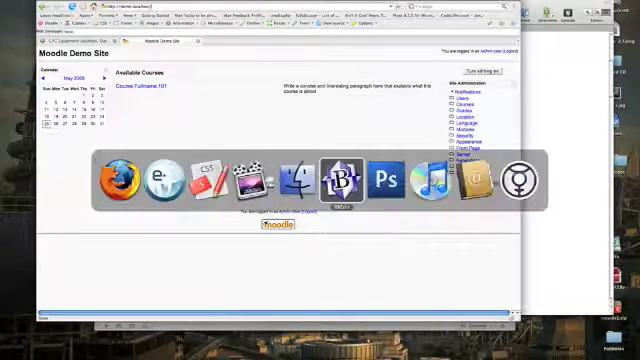
{"action": "key", "text": "super+Tab"}
{"action": "left_click", "coordinate": [454, 39]}
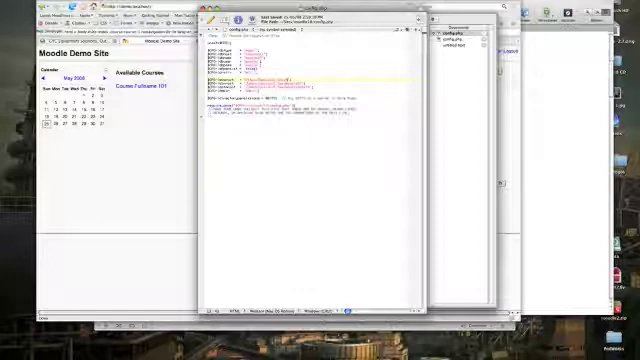
{"action": "key", "text": "super+Tab"}
{"action": "key", "text": "super+Tab"}
{"action": "key", "text": "super+Tab"}
{"action": "key", "text": "super+shift+Tab"}
{"action": "key", "text": "super+shift+Tab"}
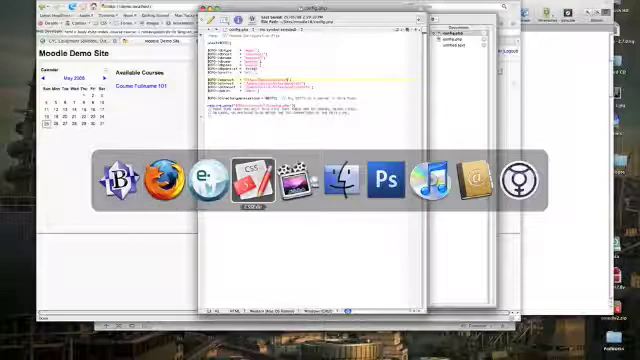
Step: In CSSEdit, bring the Moodle preview window forward and load moodle.local/admin
{"action": "key", "text": "super+Tab"}
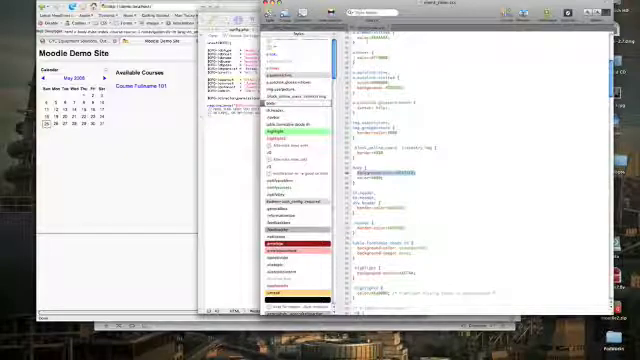
{"action": "scroll", "coordinate": [470, 170], "scroll_direction": "down", "scroll_amount": 5}
{"action": "scroll", "coordinate": [470, 170], "scroll_direction": "down", "scroll_amount": 2}
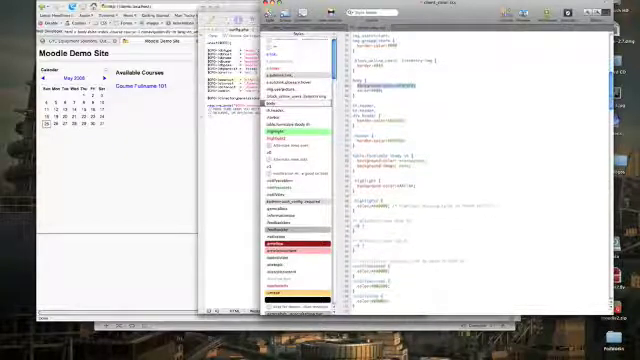
{"action": "scroll", "coordinate": [300, 178], "scroll_direction": "down", "scroll_amount": 4}
{"action": "scroll", "coordinate": [300, 178], "scroll_direction": "down", "scroll_amount": 4}
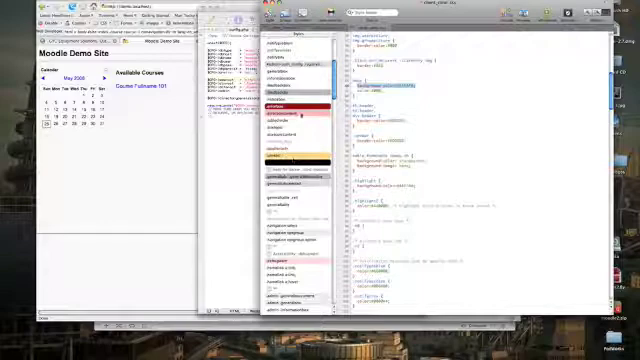
{"action": "scroll", "coordinate": [300, 178], "scroll_direction": "down", "scroll_amount": 4}
{"action": "scroll", "coordinate": [300, 178], "scroll_direction": "down", "scroll_amount": 3}
{"action": "scroll", "coordinate": [300, 178], "scroll_direction": "down", "scroll_amount": 3}
{"action": "scroll", "coordinate": [300, 178], "scroll_direction": "down", "scroll_amount": 3}
{"action": "scroll", "coordinate": [300, 178], "scroll_direction": "down", "scroll_amount": 3}
{"action": "scroll", "coordinate": [300, 178], "scroll_direction": "down", "scroll_amount": 3}
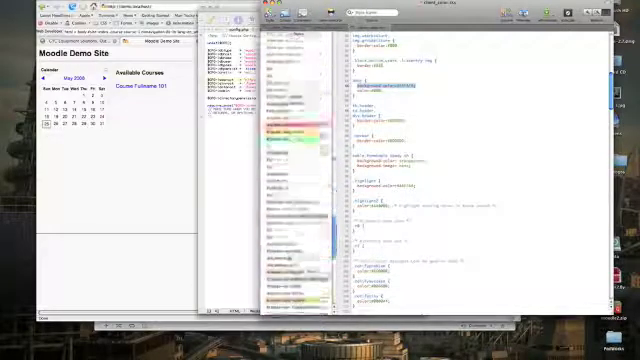
{"action": "scroll", "coordinate": [300, 178], "scroll_direction": "down", "scroll_amount": 3}
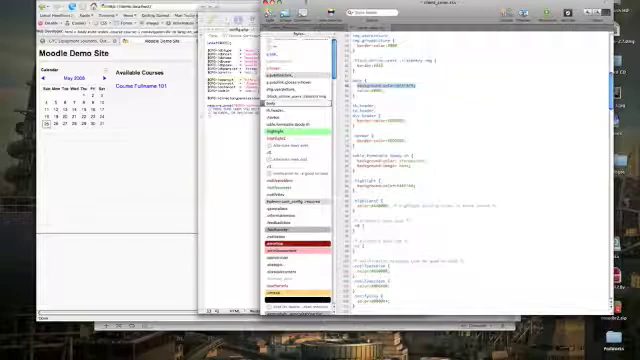
{"action": "left_click", "coordinate": [162, 3]}
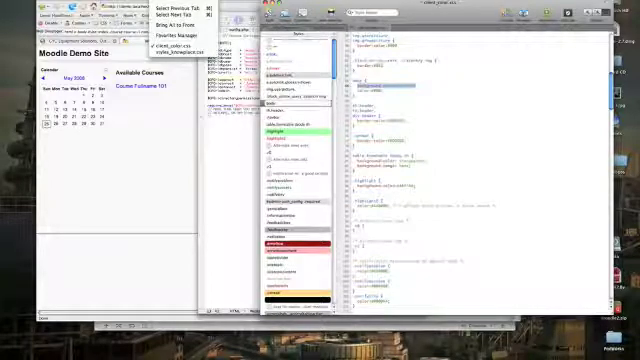
{"action": "left_click", "coordinate": [150, 14]}
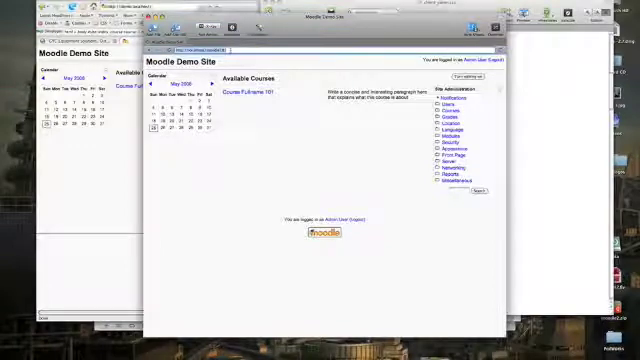
{"action": "type", "text": "m"}
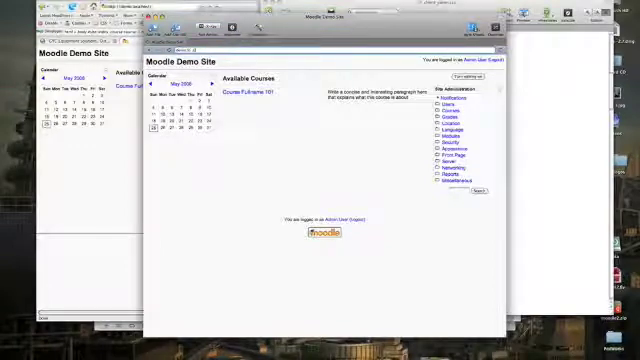
{"action": "type", "text": "oodle.ocal"}
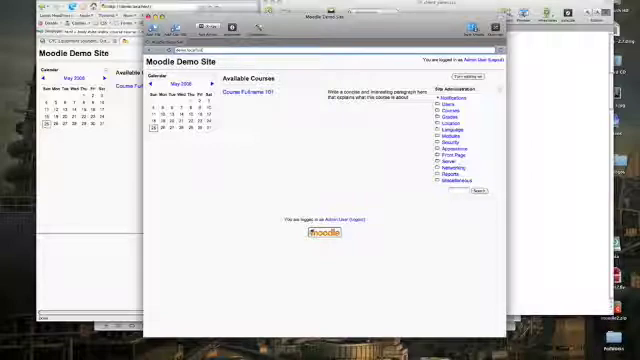
{"action": "type", "text": "/admin"}
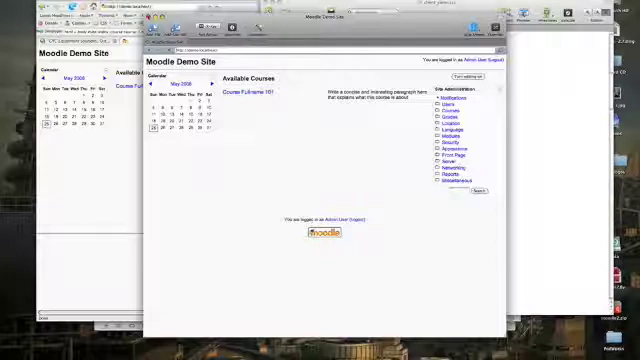
{"action": "key", "text": "Return"}
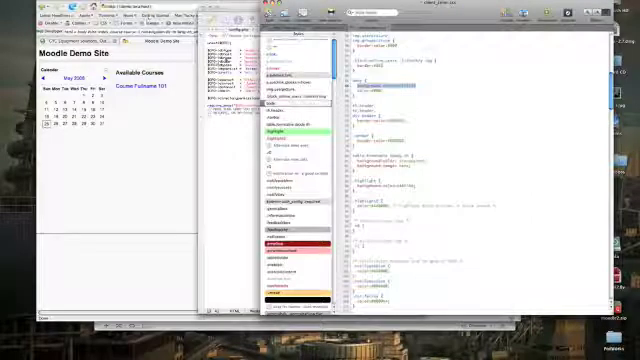
Step: Sample the client site's colours in Photoshop, then return to the stylesheet editor and Firefox
{"action": "key", "text": "super+Tab"}
{"action": "key", "text": "Tab"}
{"action": "key", "text": "Tab"}
{"action": "key", "text": "Tab"}
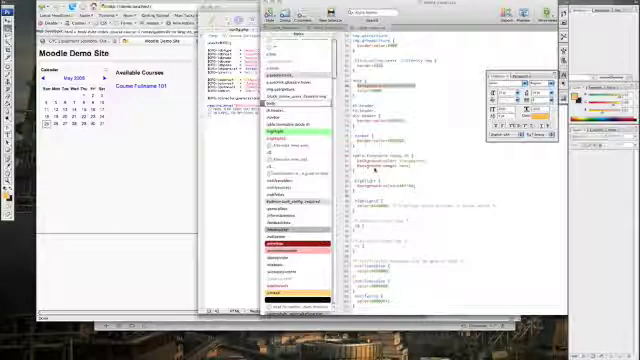
{"action": "left_click", "coordinate": [279, 5]}
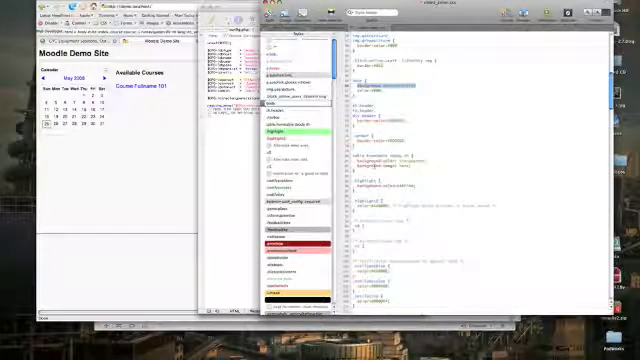
{"action": "left_click", "coordinate": [160, 5]}
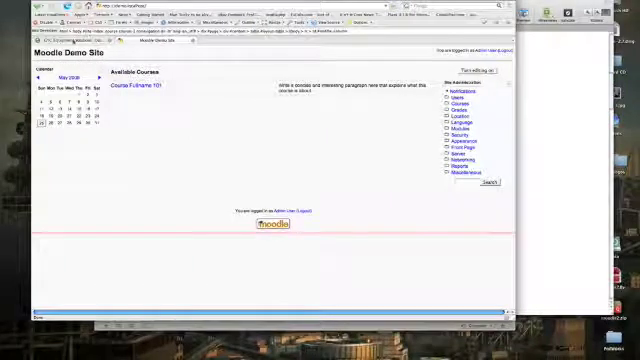
Step: Switch to the GYC Equipment tab and widen the Firefox window to fit it
{"action": "left_click", "coordinate": [70, 40]}
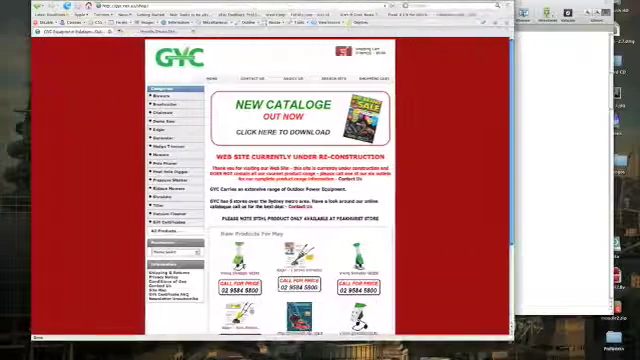
{"action": "left_click_drag", "start_coordinate": [344, 326], "coordinate": [484, 348]}
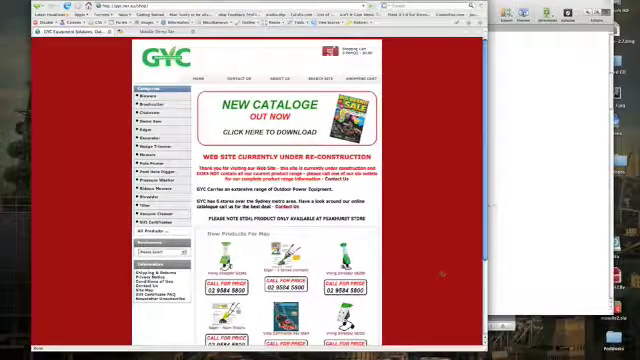
{"action": "scroll", "coordinate": [440, 275], "scroll_direction": "down", "scroll_amount": 1}
{"action": "scroll", "coordinate": [443, 273], "scroll_direction": "up", "scroll_amount": 1}
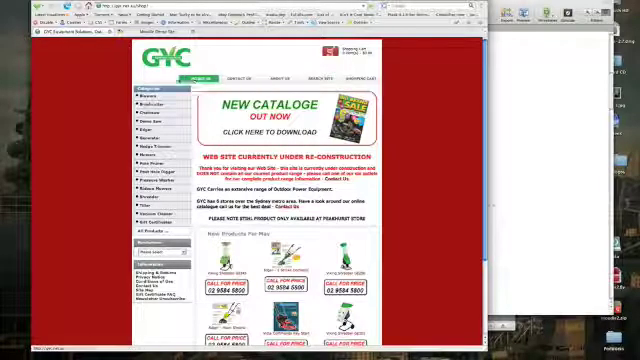
{"action": "scroll", "coordinate": [352, 90], "scroll_direction": "down", "scroll_amount": 3}
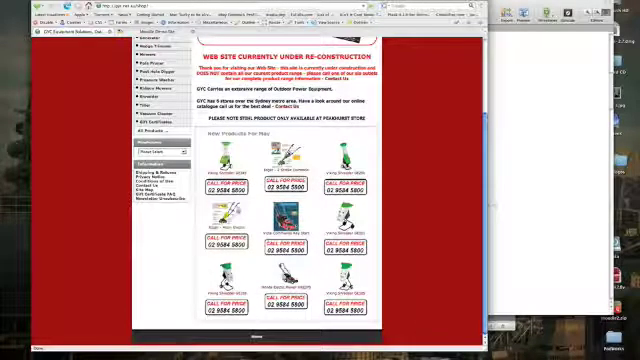
{"action": "scroll", "coordinate": [370, 312], "scroll_direction": "up", "scroll_amount": 3}
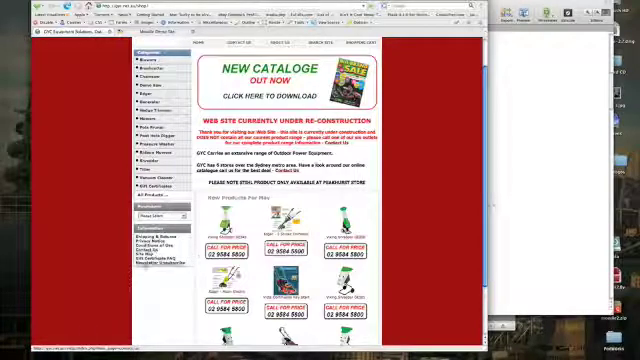
{"action": "scroll", "coordinate": [160, 205], "scroll_direction": "up", "scroll_amount": 2}
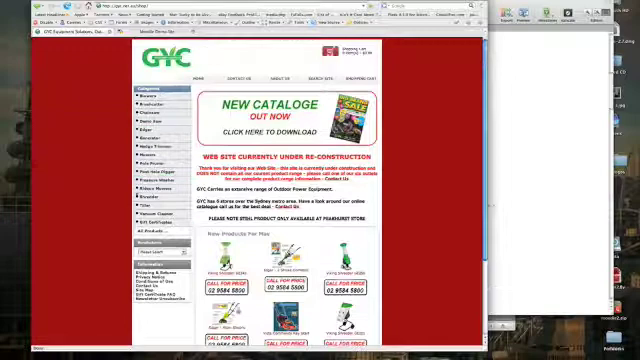
{"action": "scroll", "coordinate": [160, 220], "scroll_direction": "down", "scroll_amount": 3}
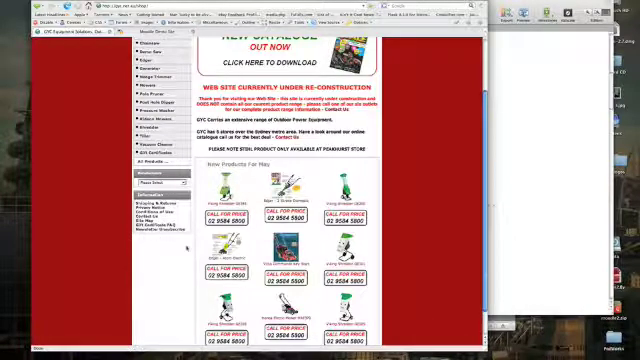
{"action": "scroll", "coordinate": [160, 237], "scroll_direction": "up", "scroll_amount": 2}
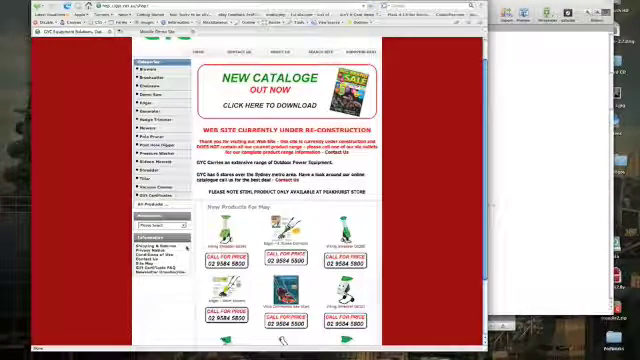
{"action": "scroll", "coordinate": [186, 247], "scroll_direction": "up", "scroll_amount": 1}
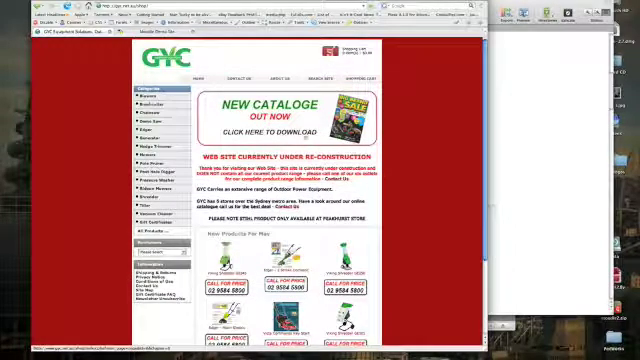
Step: Go to Finder's themes list and open the duplicated client theme folder
{"action": "key", "text": "super+Tab"}
{"action": "key", "text": "shift+super+Tab"}
{"action": "key", "text": "super+Tab"}
{"action": "key", "text": "super+Tab"}
{"action": "key", "text": "super+Tab"}
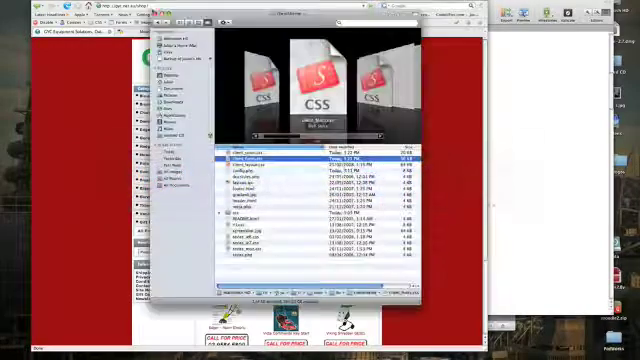
{"action": "key", "text": "Down"}
{"action": "key", "text": "super+Up"}
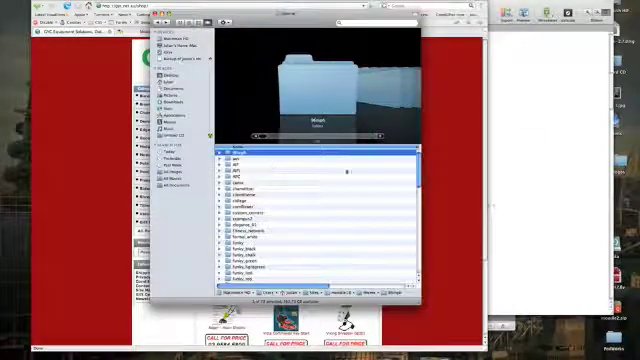
{"action": "key", "text": "Down"}
{"action": "key", "text": "Down"}
{"action": "key", "text": "Down"}
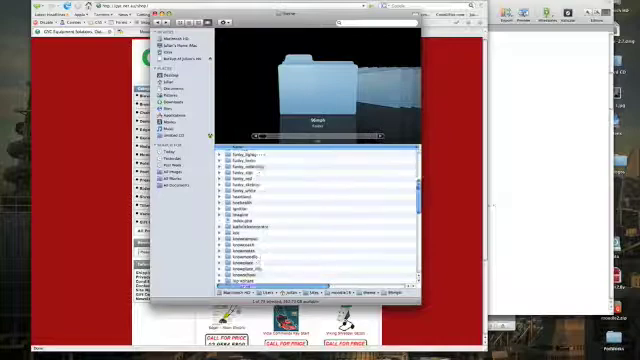
{"action": "key", "text": "Down"}
{"action": "key", "text": "Down"}
{"action": "key", "text": "Down"}
{"action": "key", "text": "Down"}
{"action": "key", "text": "Down"}
{"action": "key", "text": "Down"}
{"action": "key", "text": "Down"}
{"action": "key", "text": "Down"}
{"action": "key", "text": "Down"}
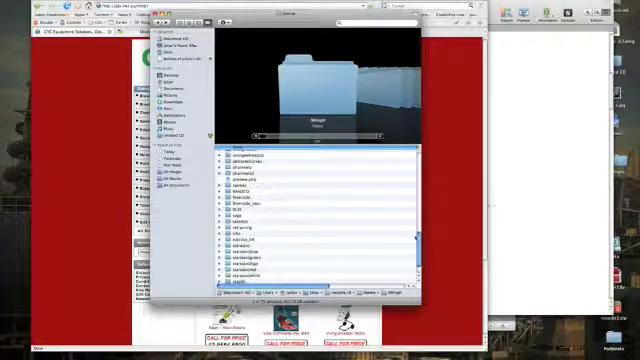
{"action": "key", "text": "Down"}
{"action": "key", "text": "Down"}
{"action": "key", "text": "Down"}
{"action": "scroll", "coordinate": [318, 215], "scroll_direction": "up", "scroll_amount": 10}
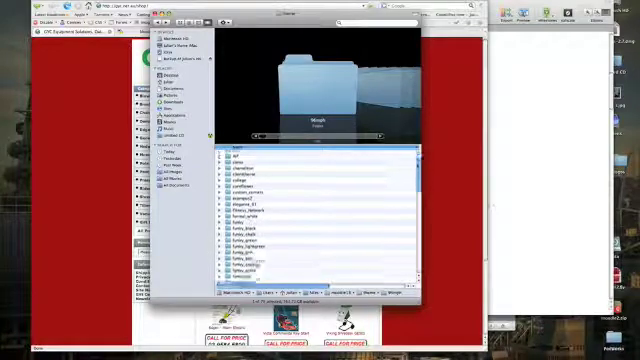
{"action": "scroll", "coordinate": [316, 242], "scroll_direction": "down", "scroll_amount": 5}
{"action": "scroll", "coordinate": [316, 242], "scroll_direction": "down", "scroll_amount": 2}
{"action": "scroll", "coordinate": [316, 242], "scroll_direction": "down", "scroll_amount": 3}
{"action": "scroll", "coordinate": [316, 242], "scroll_direction": "down", "scroll_amount": 3}
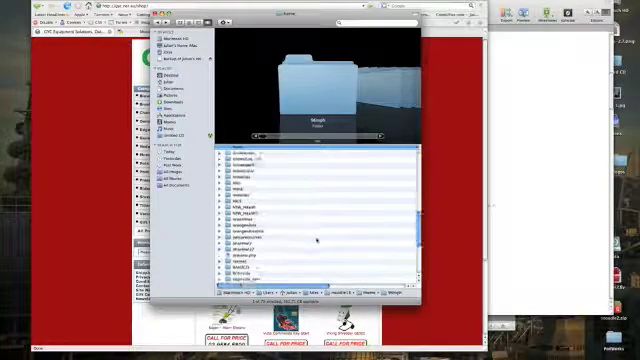
{"action": "scroll", "coordinate": [316, 240], "scroll_direction": "down", "scroll_amount": 3}
{"action": "scroll", "coordinate": [316, 240], "scroll_direction": "down", "scroll_amount": 2}
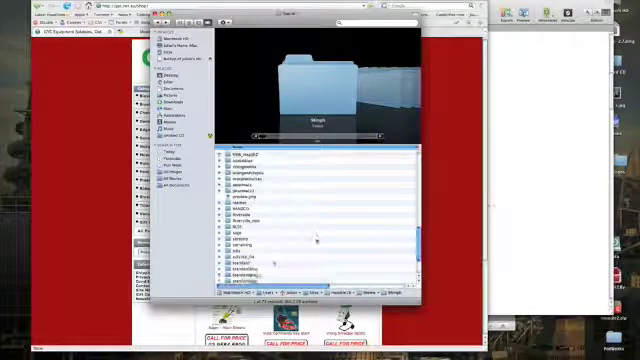
{"action": "left_click", "coordinate": [245, 263]}
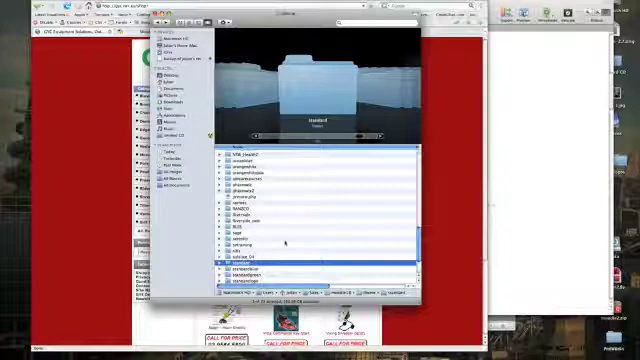
{"action": "scroll", "coordinate": [285, 243], "scroll_direction": "up", "scroll_amount": 3}
{"action": "scroll", "coordinate": [286, 243], "scroll_direction": "up", "scroll_amount": 3}
{"action": "scroll", "coordinate": [288, 243], "scroll_direction": "up", "scroll_amount": 3}
{"action": "scroll", "coordinate": [287, 243], "scroll_direction": "up", "scroll_amount": 3}
{"action": "scroll", "coordinate": [287, 243], "scroll_direction": "up", "scroll_amount": 3}
{"action": "scroll", "coordinate": [284, 236], "scroll_direction": "up", "scroll_amount": 3}
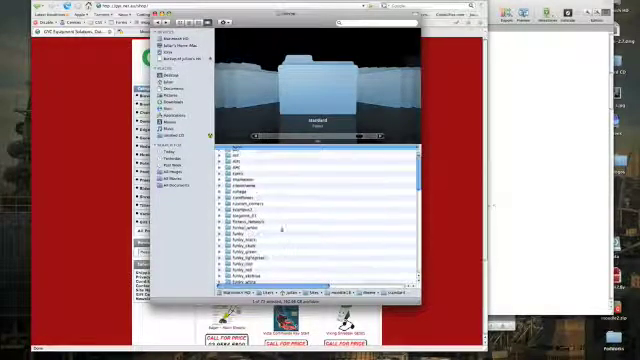
{"action": "double_click", "coordinate": [243, 186]}
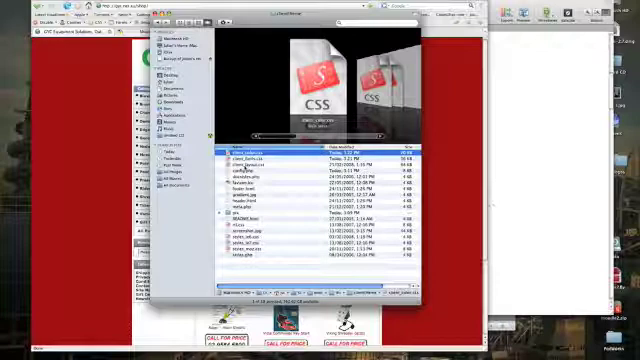
Step: Select config.php in the client theme folder and switch to BBEdit
{"action": "left_click", "coordinate": [243, 171]}
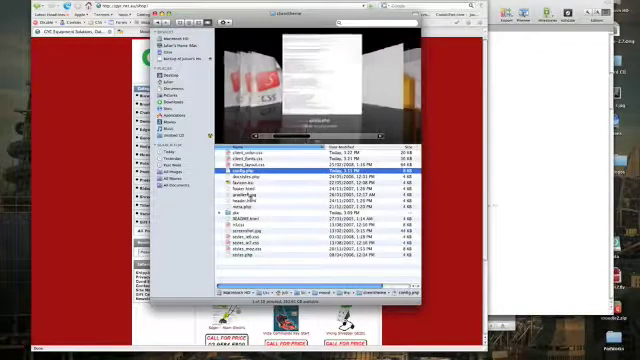
{"action": "key", "text": "super+Tab"}
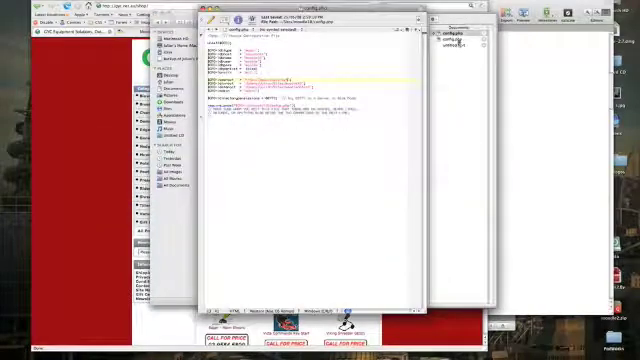
Step: Change the $THEME->sheets array in the client config.php to the client CSS files, then close it
{"action": "left_click", "coordinate": [452, 38]}
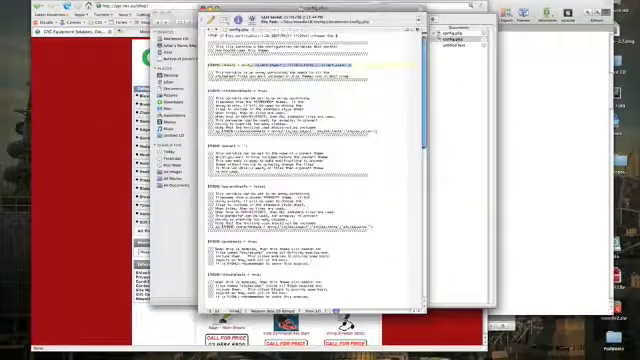
{"action": "left_click_drag", "start_coordinate": [277, 14], "coordinate": [228, 14]}
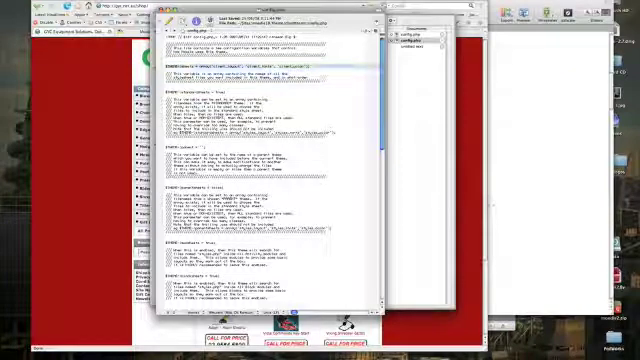
{"action": "left_click_drag", "start_coordinate": [191, 66], "coordinate": [239, 66]}
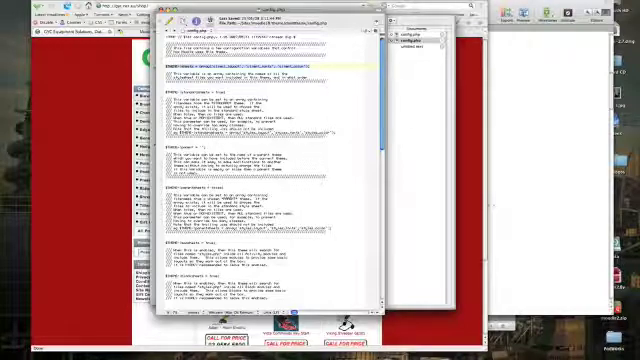
{"action": "left_click_drag", "start_coordinate": [212, 67], "coordinate": [305, 67]}
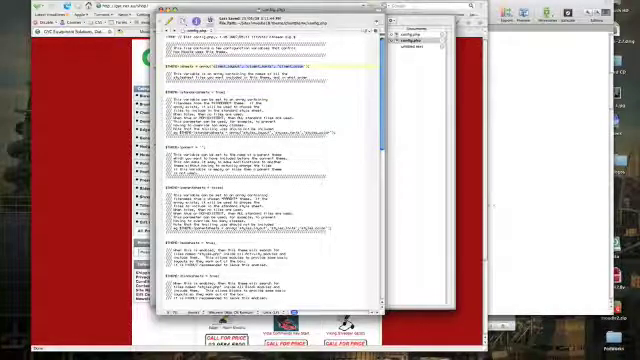
{"action": "key", "text": "Down"}
{"action": "key", "text": "Down"}
{"action": "key", "text": "Down"}
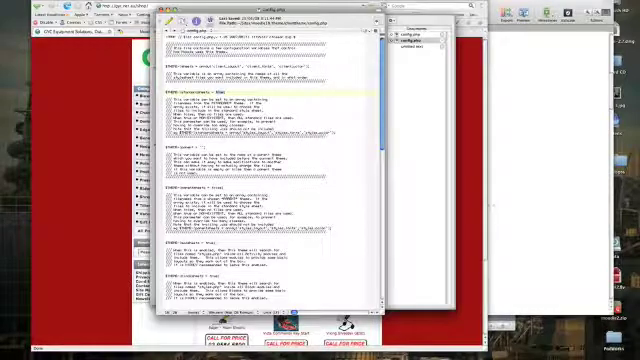
{"action": "scroll", "coordinate": [270, 170], "scroll_direction": "down", "scroll_amount": 3}
{"action": "scroll", "coordinate": [270, 170], "scroll_direction": "down", "scroll_amount": 5}
{"action": "scroll", "coordinate": [270, 170], "scroll_direction": "down", "scroll_amount": 3}
{"action": "scroll", "coordinate": [270, 170], "scroll_direction": "down", "scroll_amount": 3}
{"action": "scroll", "coordinate": [270, 170], "scroll_direction": "down", "scroll_amount": 3}
{"action": "scroll", "coordinate": [270, 170], "scroll_direction": "up", "scroll_amount": 5}
{"action": "scroll", "coordinate": [270, 170], "scroll_direction": "up", "scroll_amount": 5}
{"action": "scroll", "coordinate": [270, 170], "scroll_direction": "up", "scroll_amount": 5}
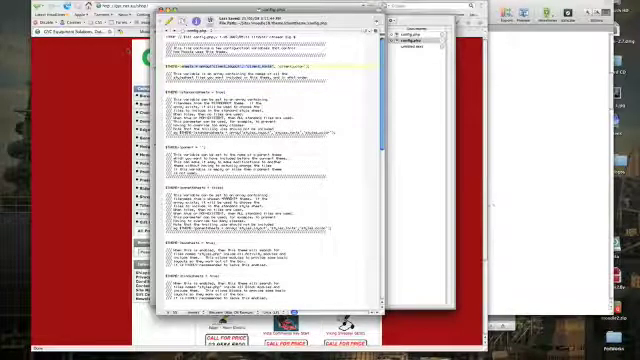
{"action": "left_click", "coordinate": [90, 72]}
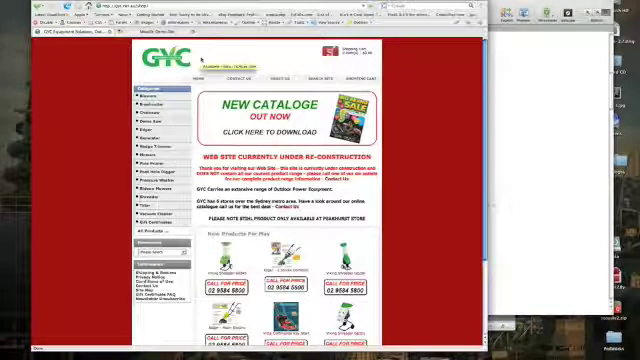
Step: Move from the GYC site in Firefox to the client theme stylesheet in CSSEdit
{"action": "key", "text": "super+Tab"}
{"action": "key", "text": "super+Tab"}
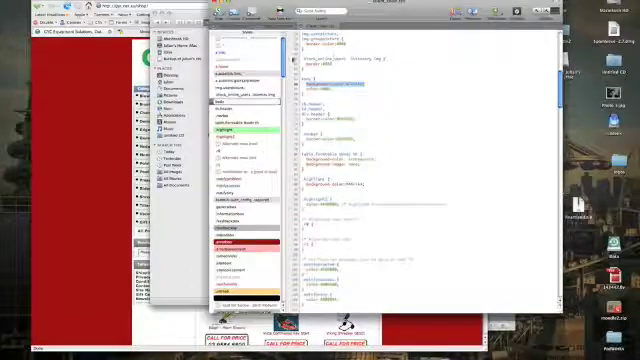
{"action": "scroll", "coordinate": [420, 170], "scroll_direction": "down", "scroll_amount": 10}
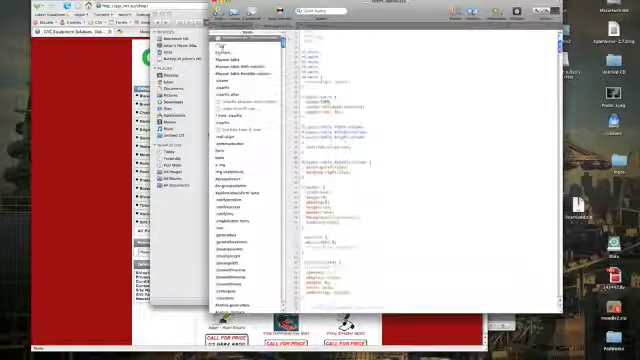
{"action": "scroll", "coordinate": [420, 170], "scroll_direction": "down", "scroll_amount": 10}
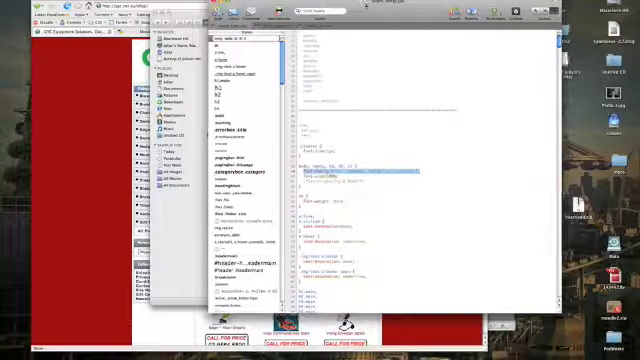
Step: Shift the CSSEdit window left and bring up the Open dialog for the client theme folder
{"action": "left_click_drag", "start_coordinate": [380, 3], "coordinate": [290, 3]}
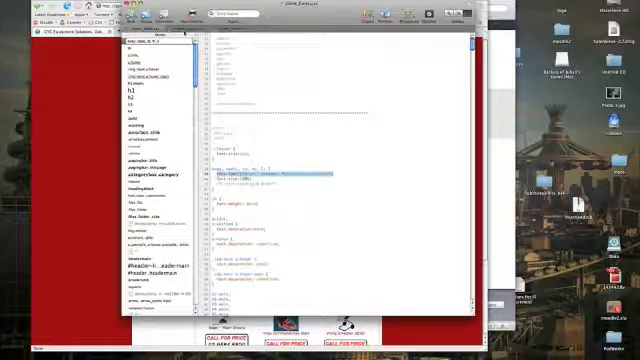
{"action": "scroll", "coordinate": [189, 79], "scroll_direction": "down", "scroll_amount": 5}
{"action": "scroll", "coordinate": [189, 79], "scroll_direction": "down", "scroll_amount": 5}
{"action": "scroll", "coordinate": [300, 170], "scroll_direction": "down", "scroll_amount": 5}
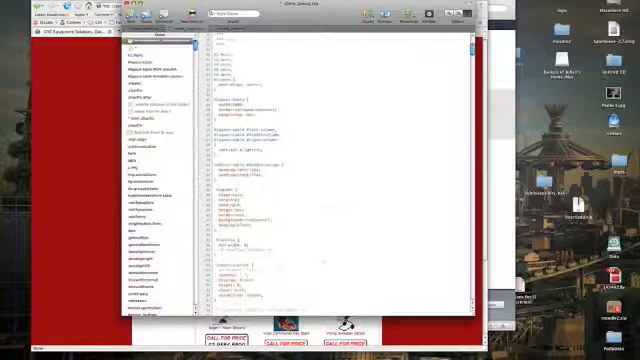
{"action": "scroll", "coordinate": [300, 170], "scroll_direction": "down", "scroll_amount": 5}
{"action": "scroll", "coordinate": [300, 170], "scroll_direction": "down", "scroll_amount": 5}
{"action": "scroll", "coordinate": [300, 170], "scroll_direction": "down", "scroll_amount": 5}
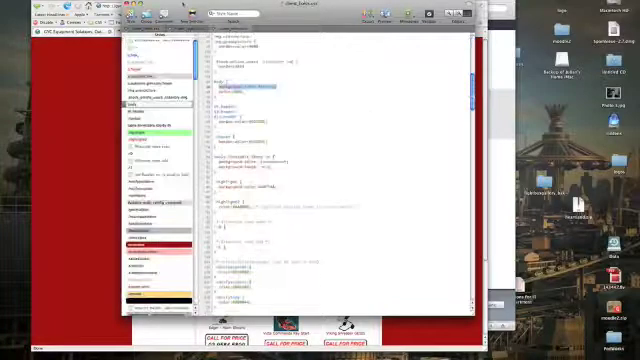
{"action": "key", "text": "super+o"}
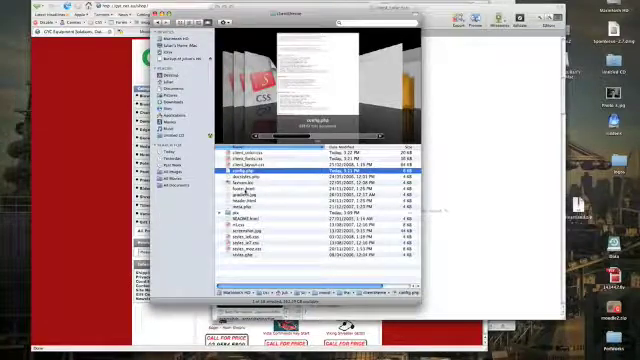
Step: Step down through the client theme's files in Finder to its header files
{"action": "key", "text": "Down"}
{"action": "key", "text": "Down"}
{"action": "key", "text": "Down"}
{"action": "key", "text": "Down"}
{"action": "key", "text": "Down"}
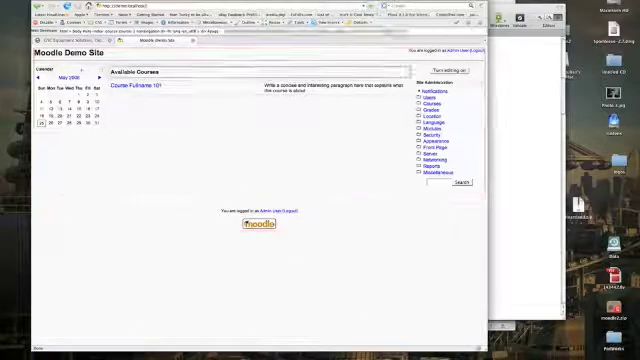
Step: Re-render the Moodle page's CSS with Web Developer, then open the CSS tools on the GYC tab
{"action": "left_click", "coordinate": [100, 22]}
{"action": "left_click", "coordinate": [115, 46]}
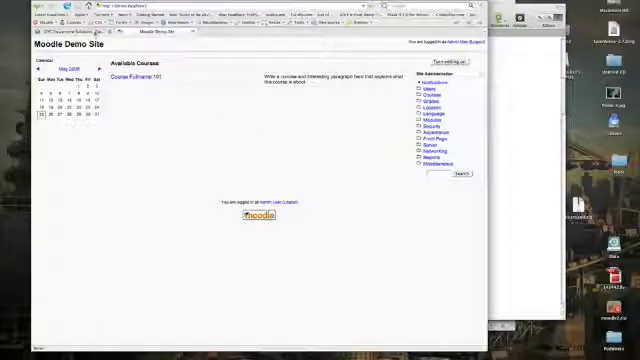
{"action": "left_click", "coordinate": [50, 30]}
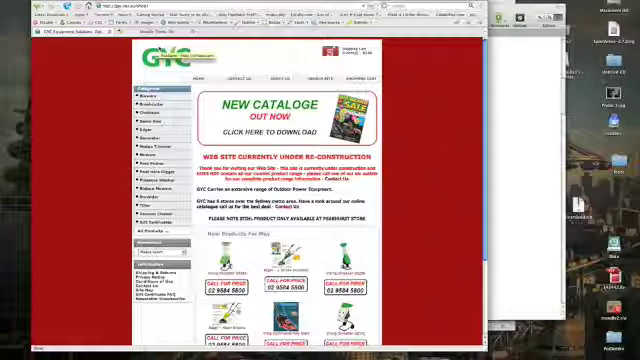
{"action": "left_click", "coordinate": [98, 22]}
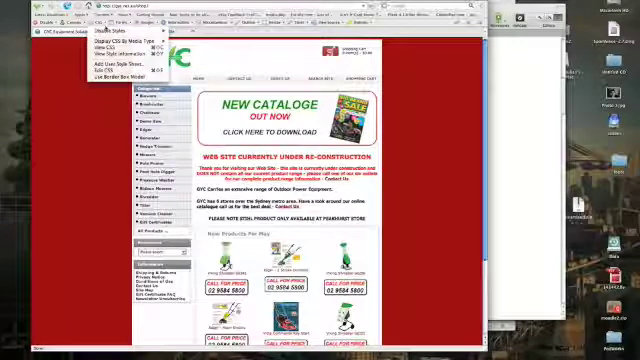